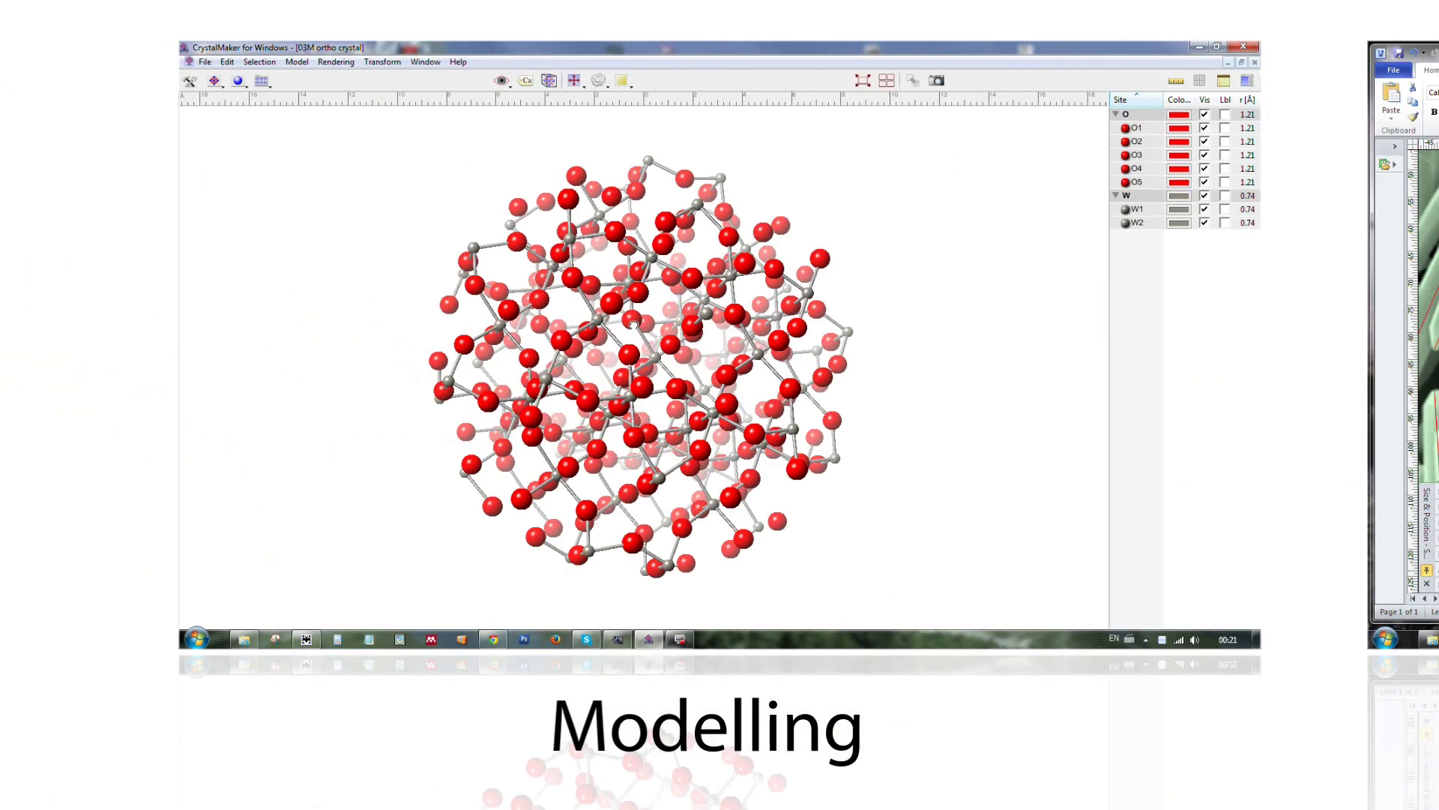
# - Search YouTube for 'keep calm and publish papers' and open the channel's Facebook page
pyautogui.moveTo(632, 326); pyautogui.dragTo(534, 349)
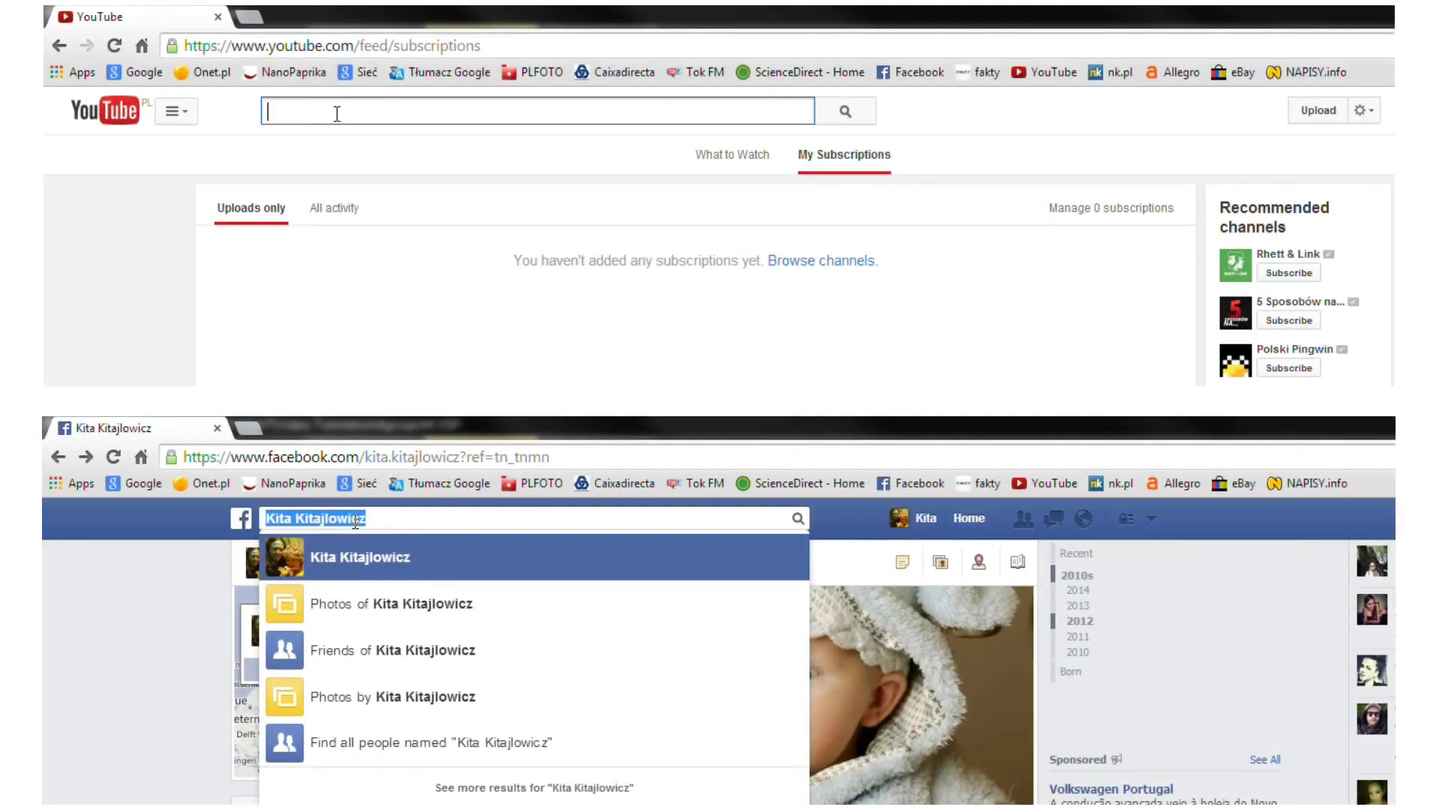
pyautogui.write('keep calm and publish papers')
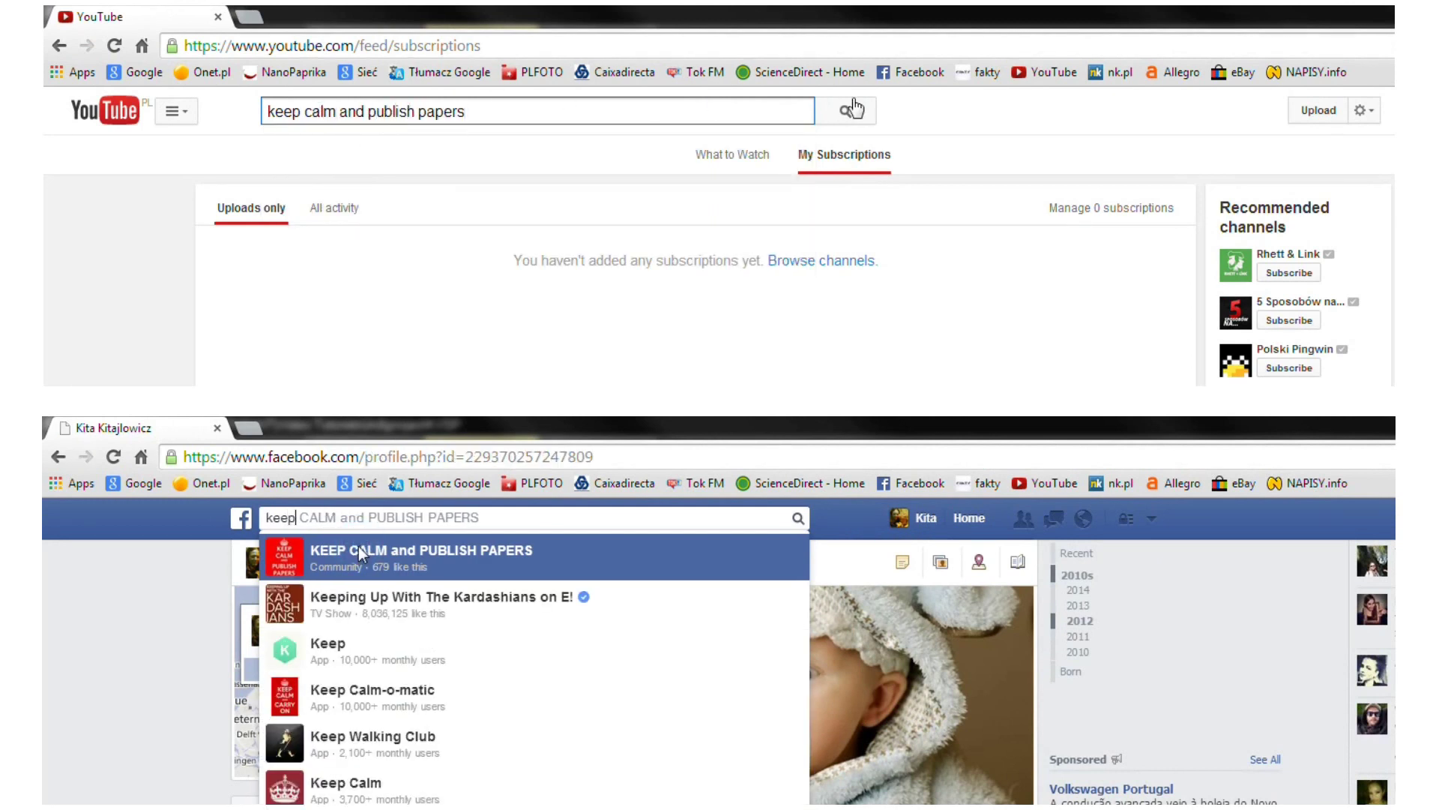
pyautogui.click(858, 104)
pyautogui.click(360, 546)
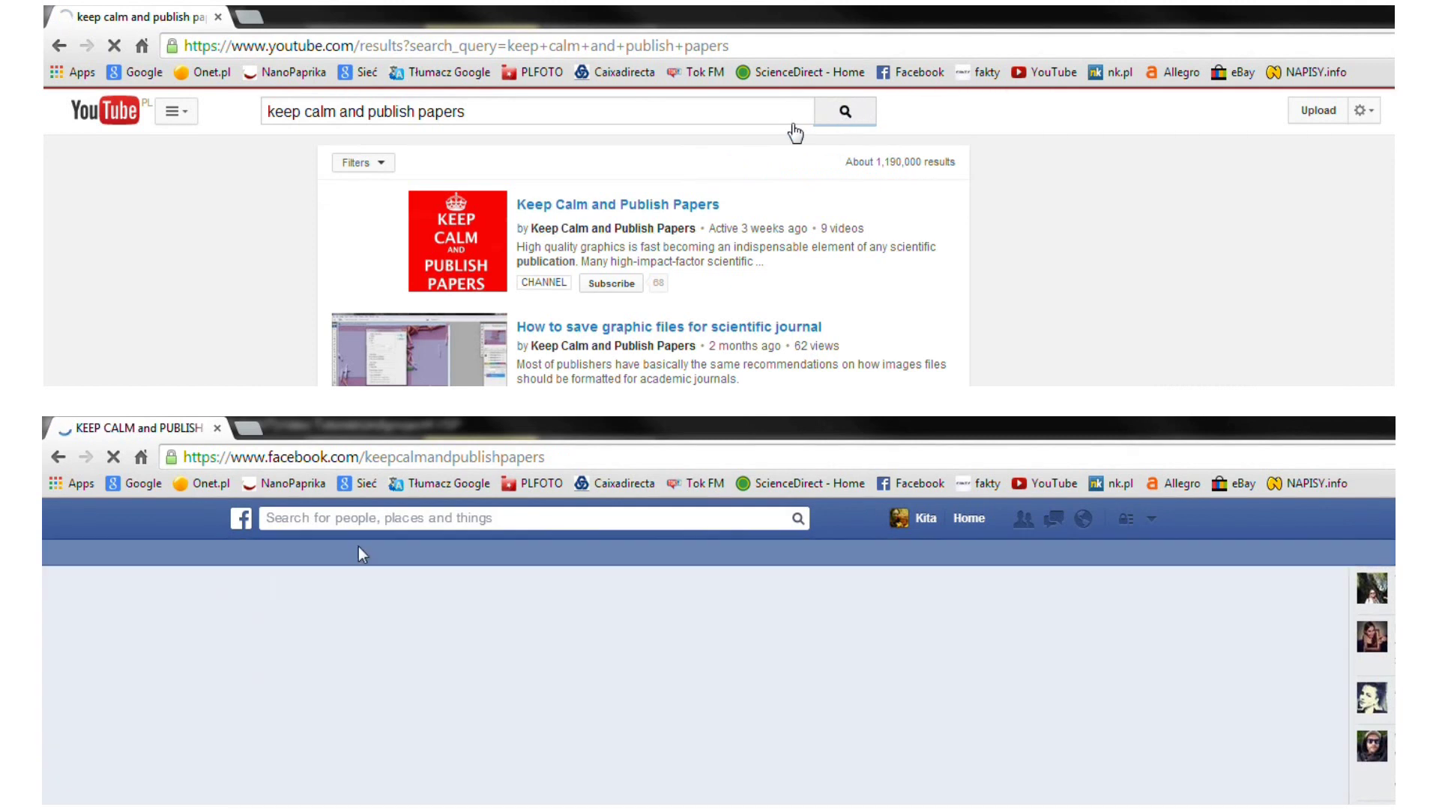